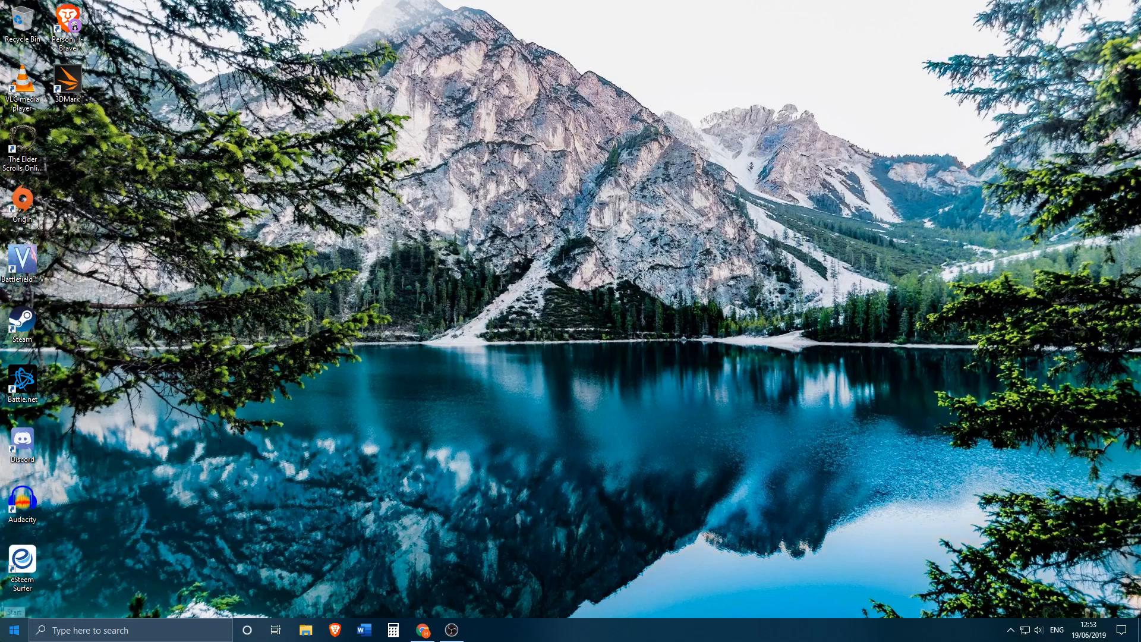
Step: Open the Windows Features dialog for turning features on or off from Programs and Features
right_click(15, 629)
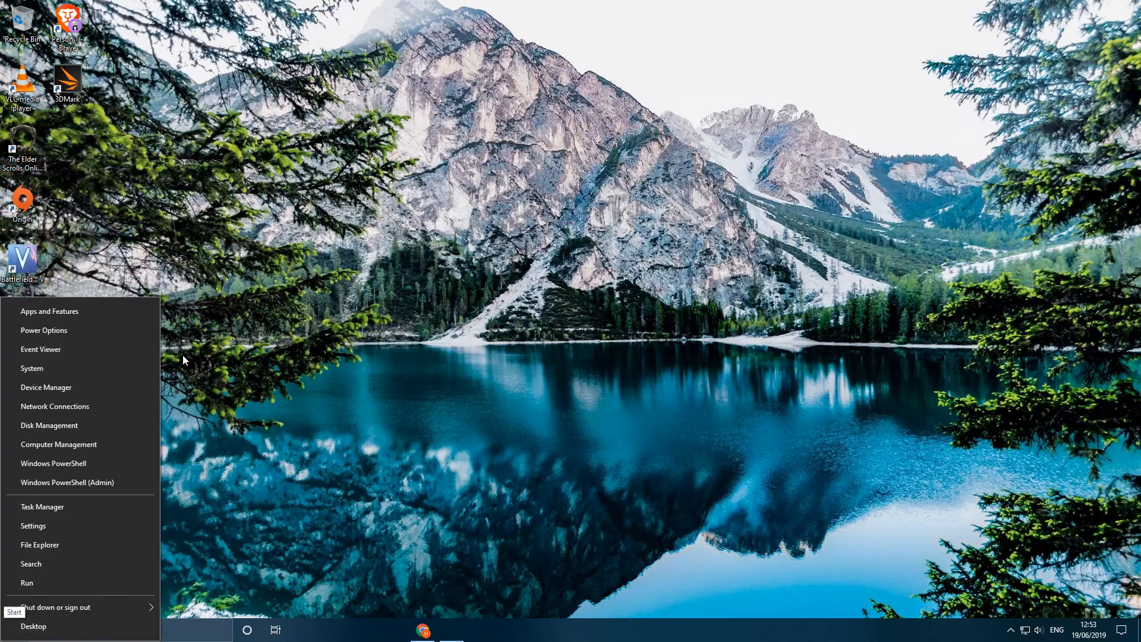
click(81, 310)
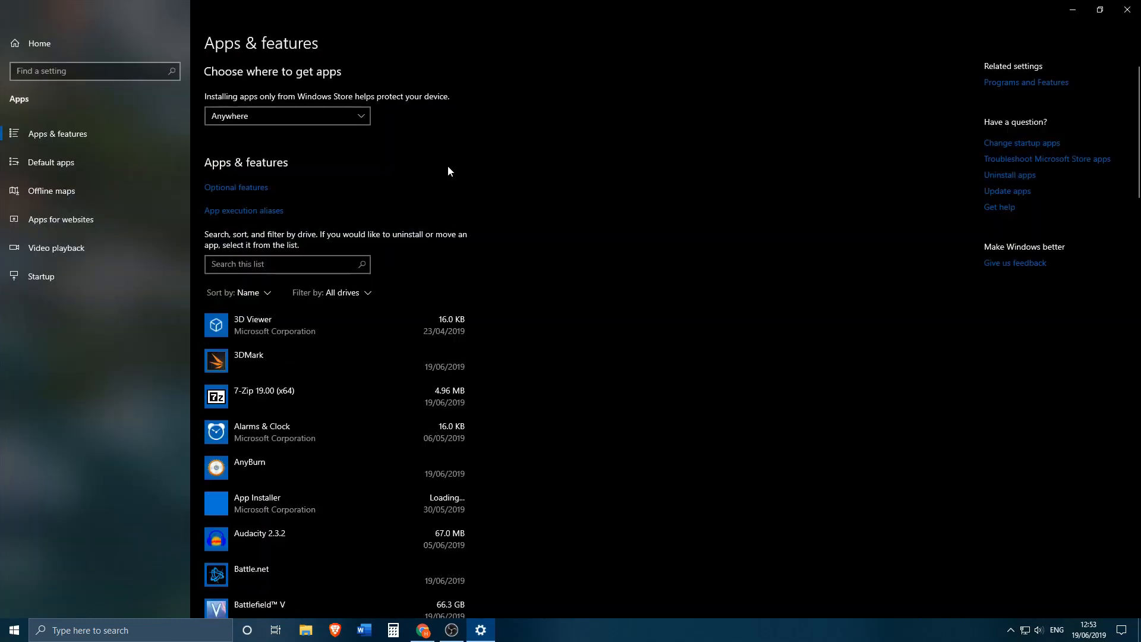
click(1010, 83)
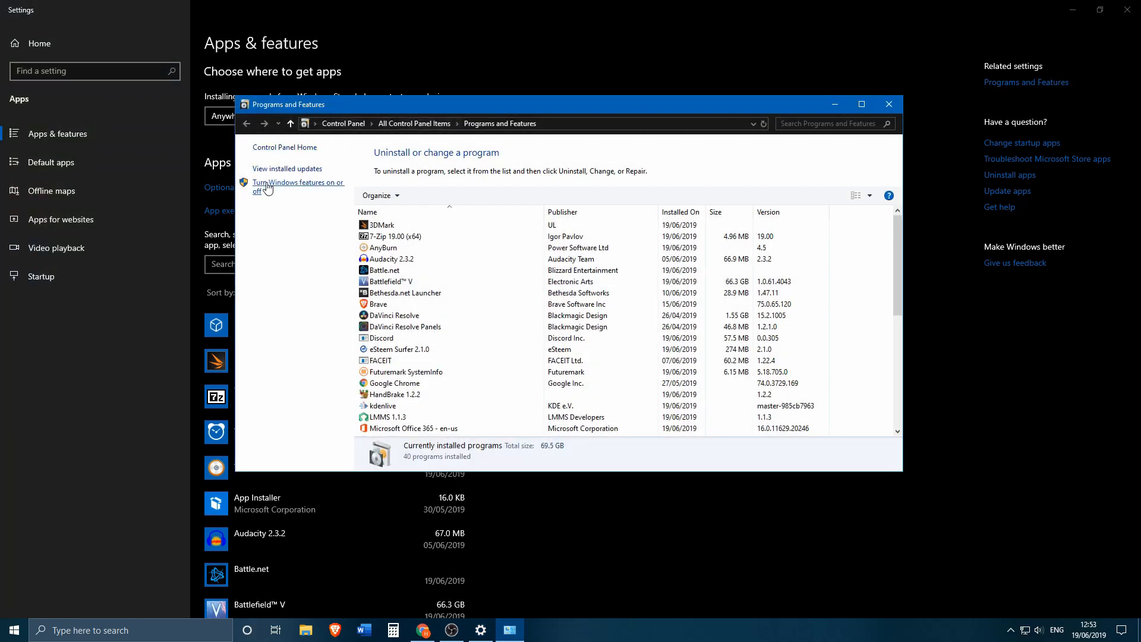
click(267, 188)
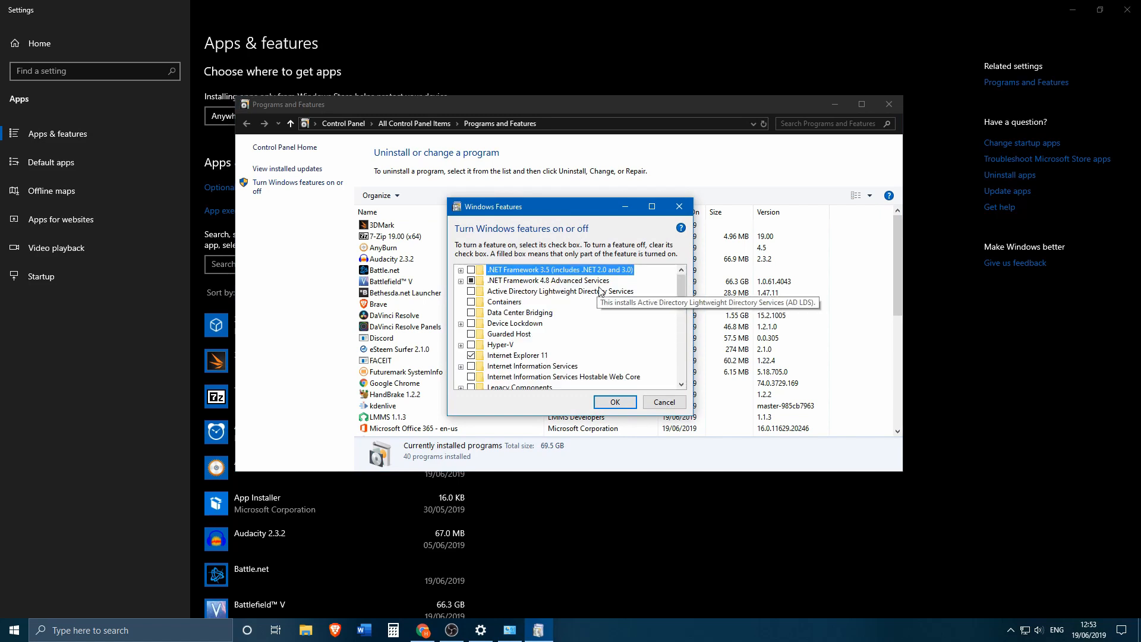
Step: Enable the Windows Sandbox feature and apply the change
scroll(545, 315, down, 2)
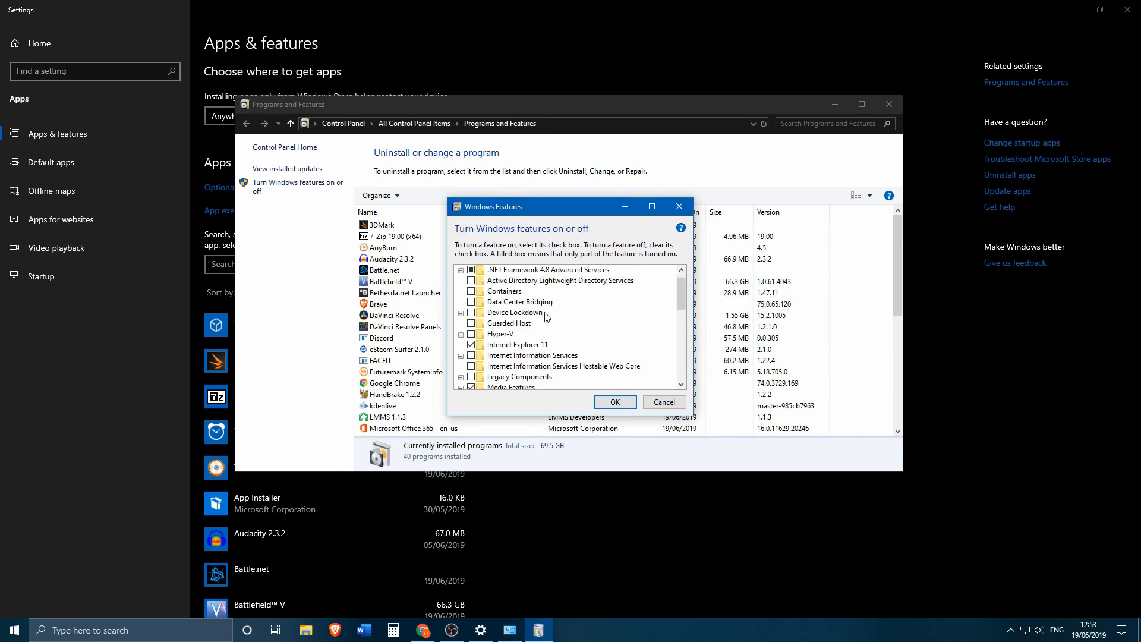
scroll(545, 315, down, 10)
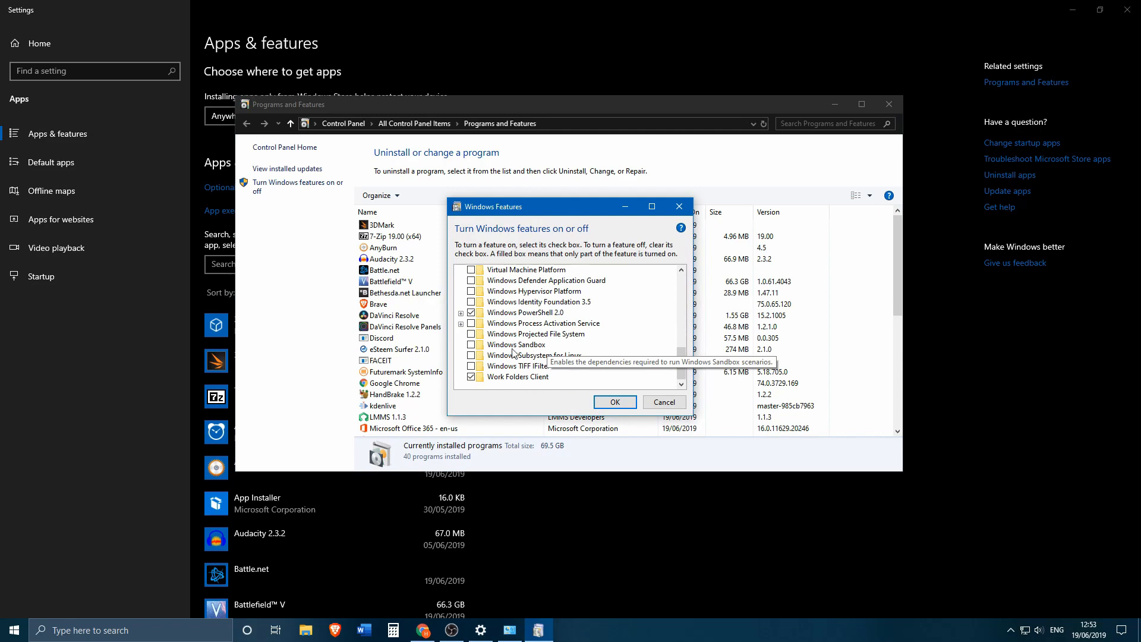
click(514, 347)
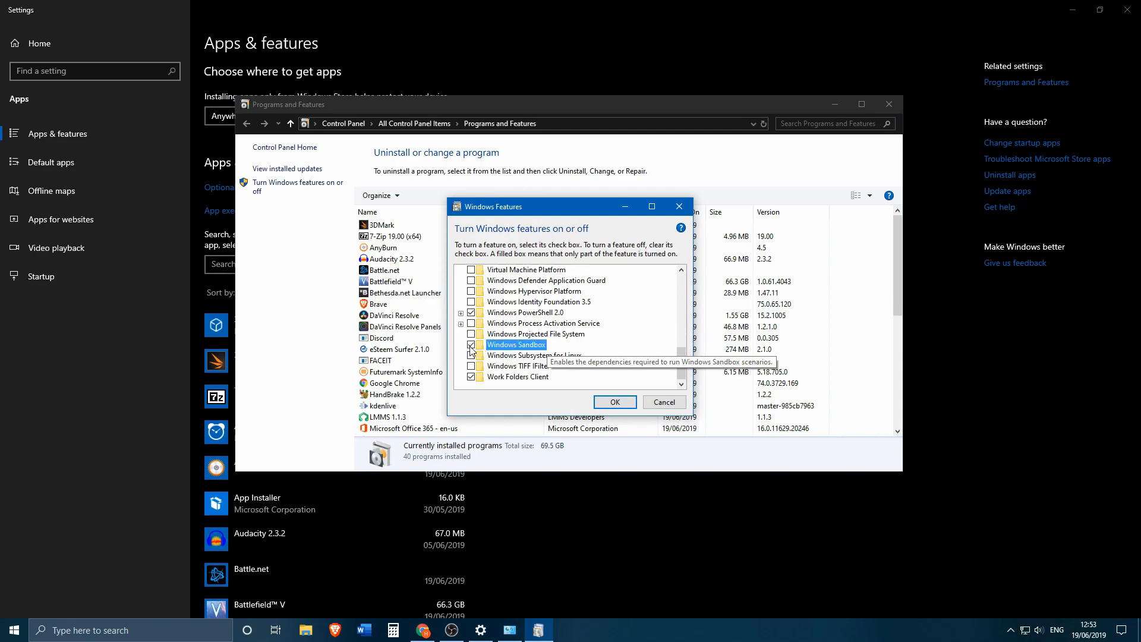
click(615, 402)
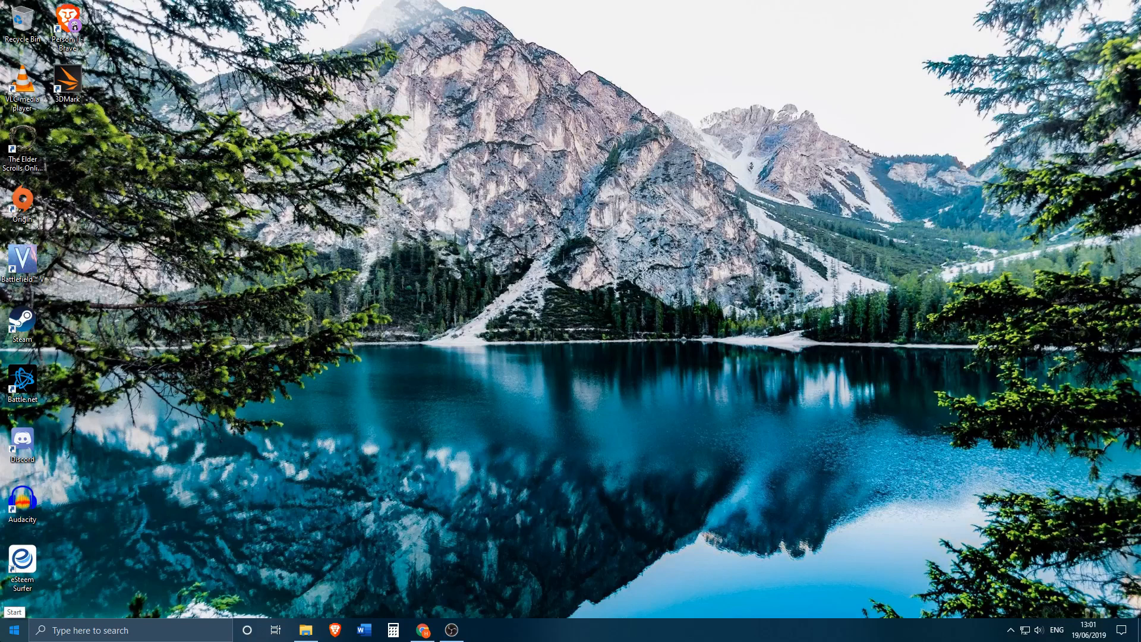
Step: Search the system for "sand", launch Windows Sandbox and approve the elevation request
click(15, 630)
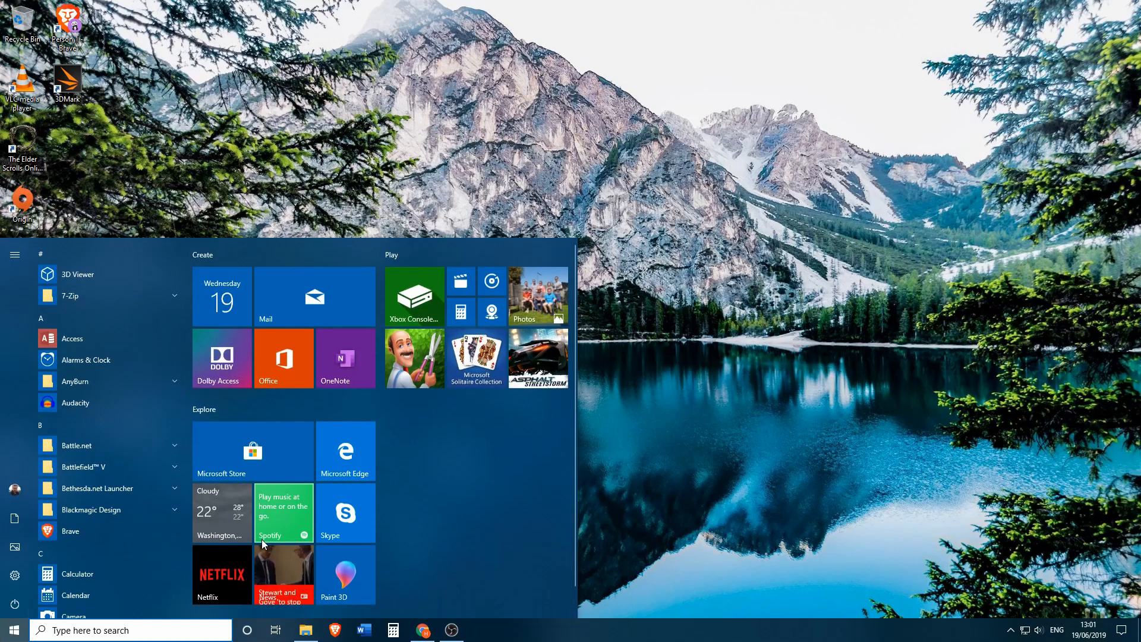
text(p)
key(BackSpace)
text(sand)
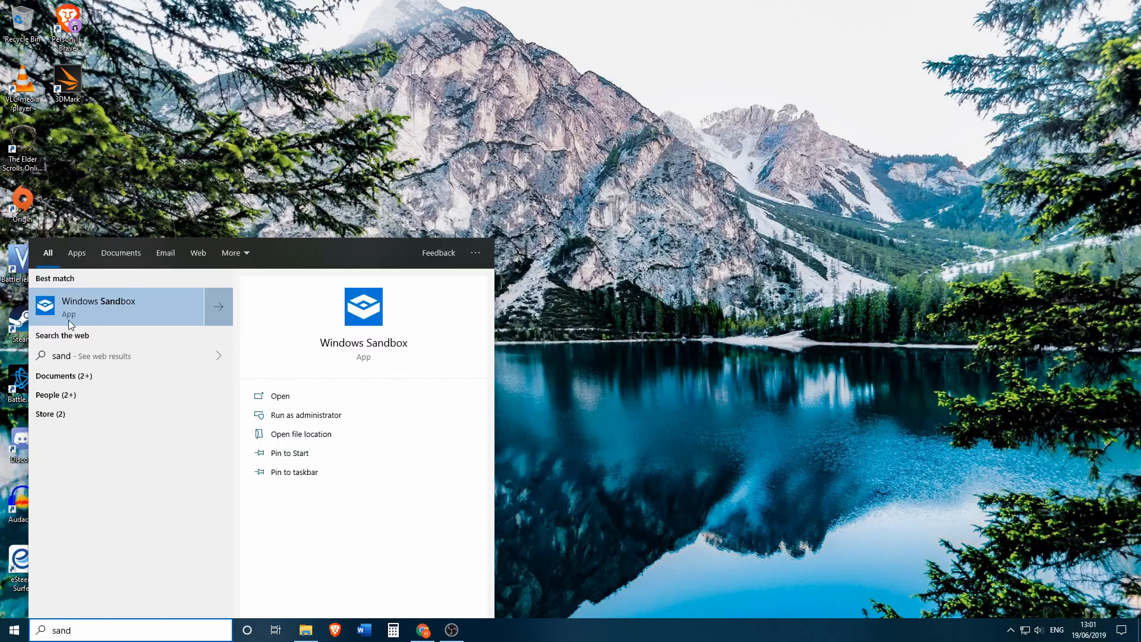
click(77, 306)
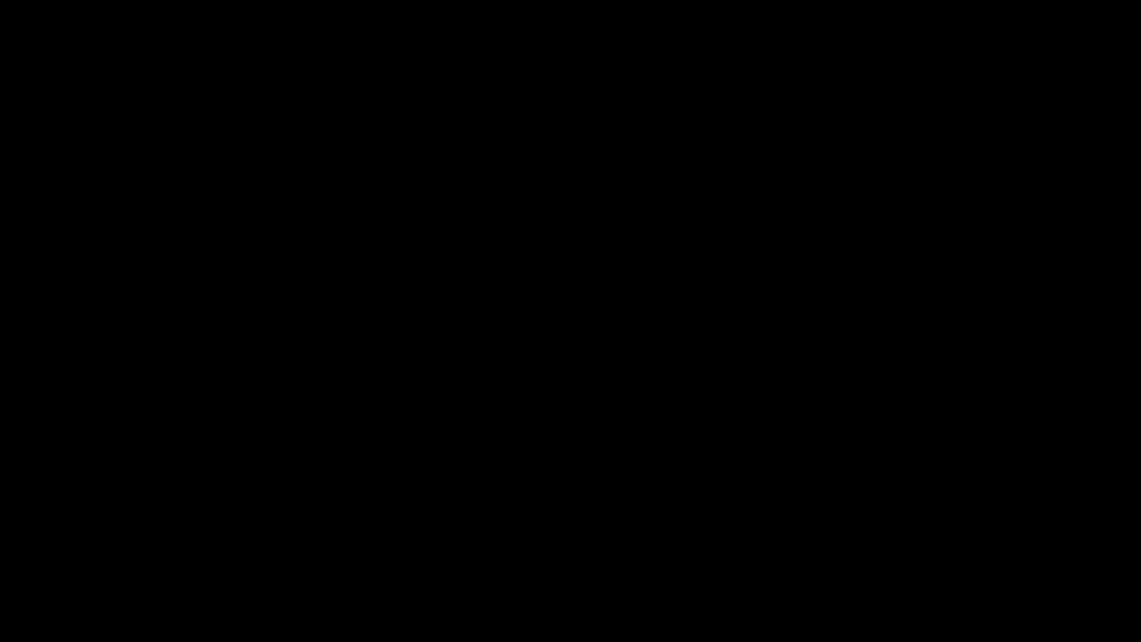
click(504, 392)
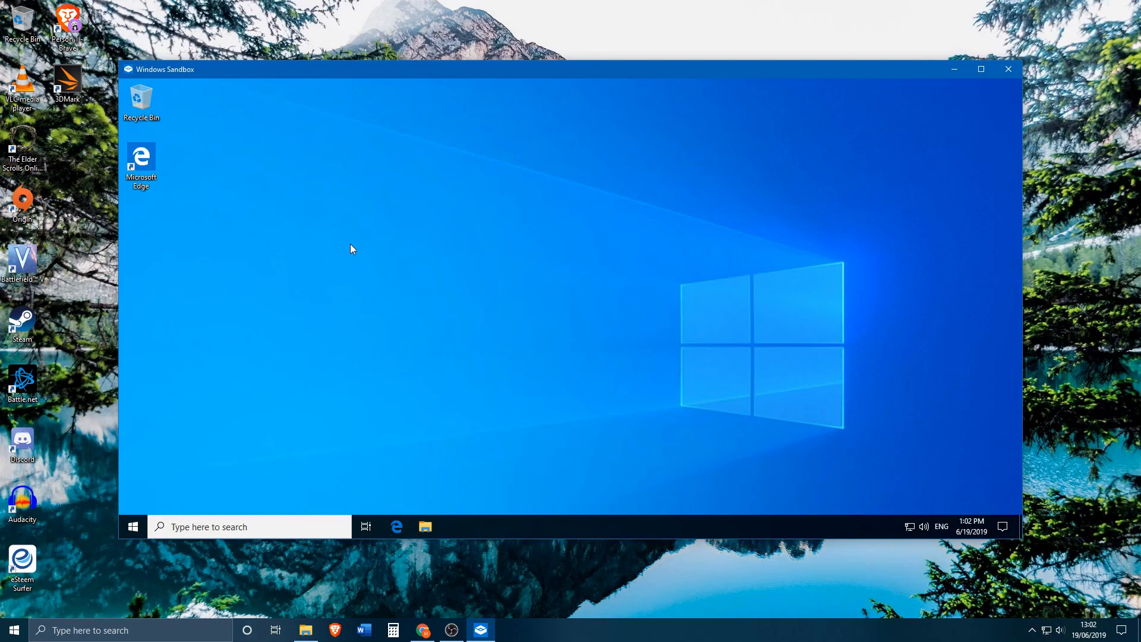
Step: Copy 7z1806-x64.exe from the host's Downloads\EXE folder and paste it onto the sandbox desktop
click(306, 631)
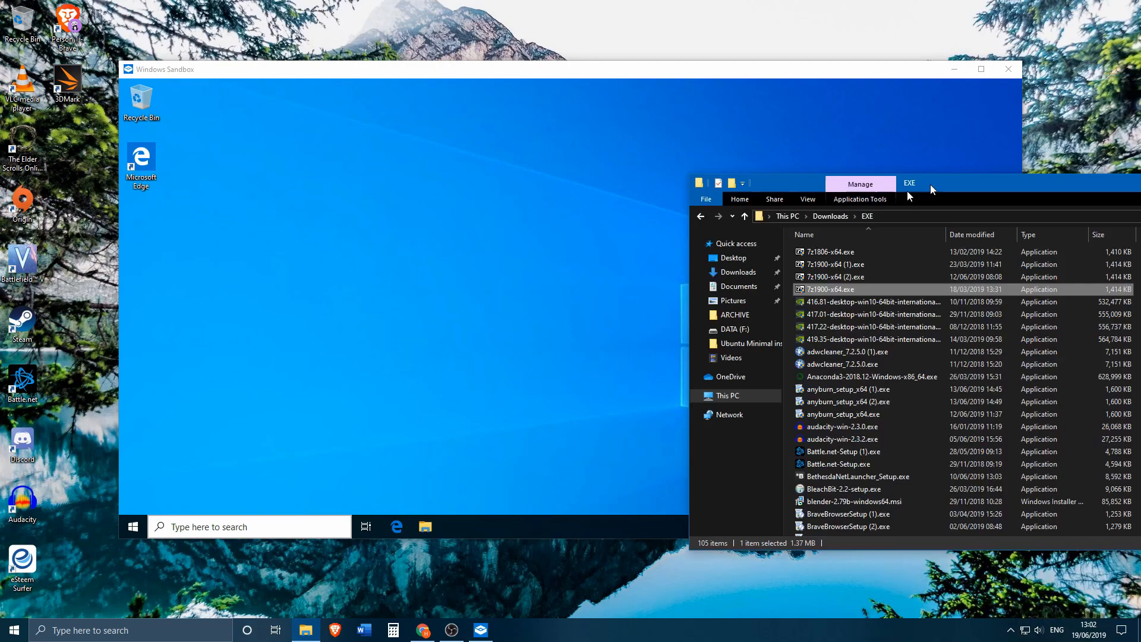
drag(929, 185, 568, 250)
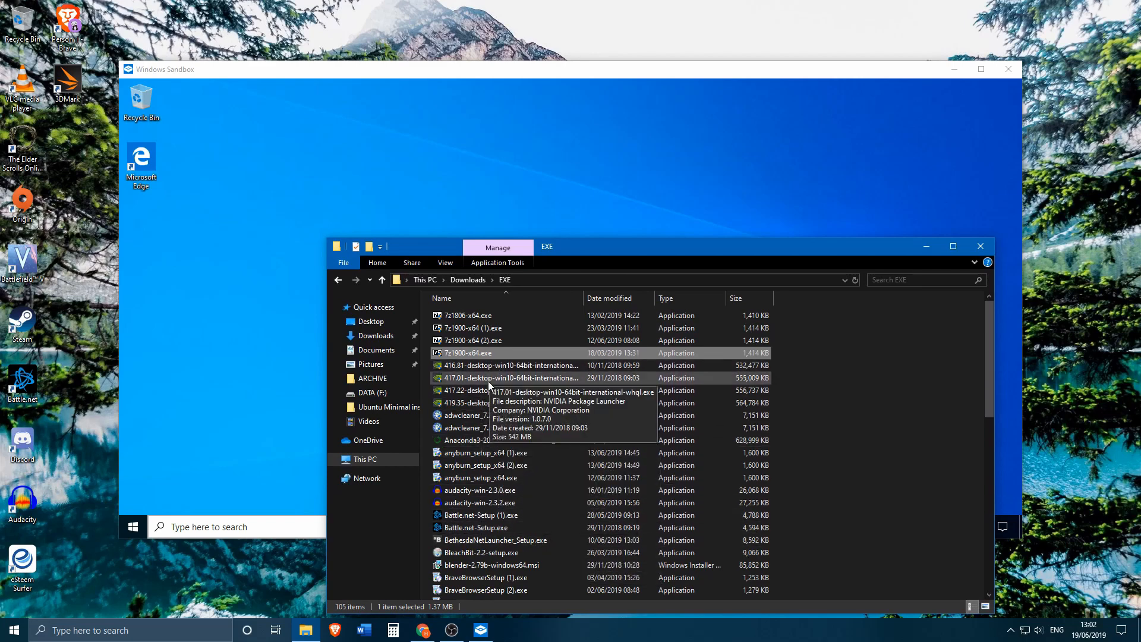
right_click(472, 317)
click(510, 490)
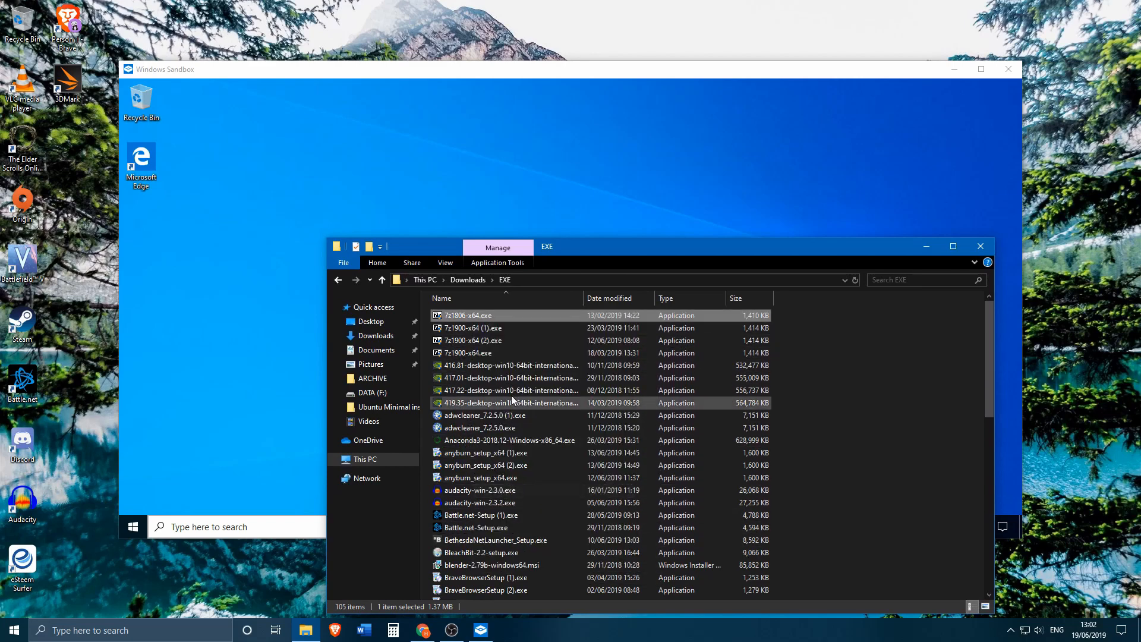
click(306, 125)
right_click(305, 124)
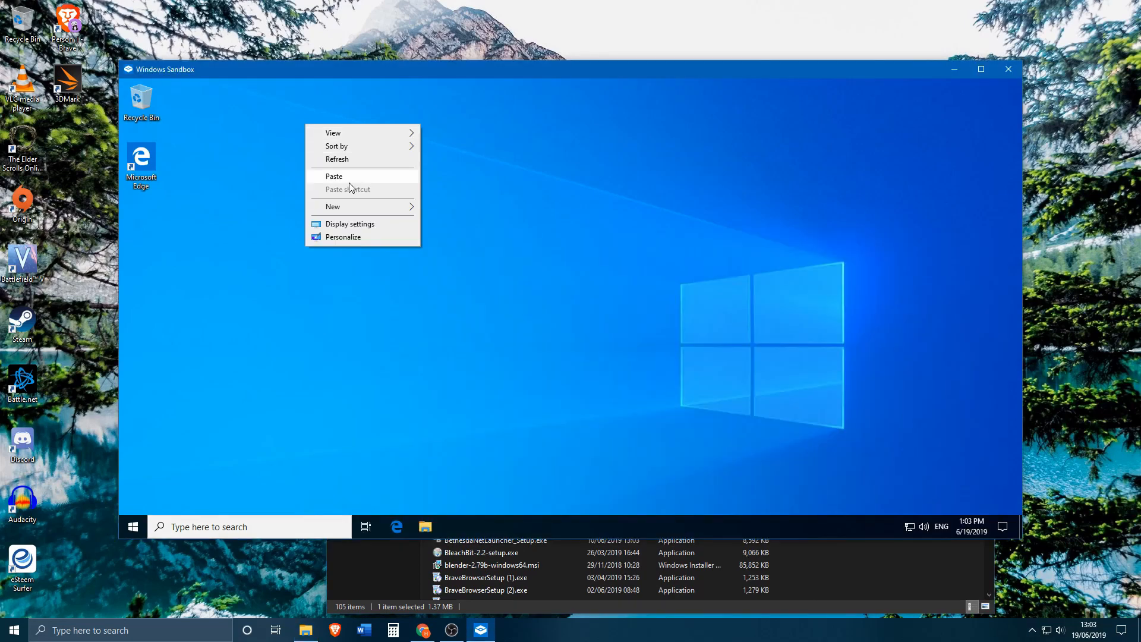
click(345, 180)
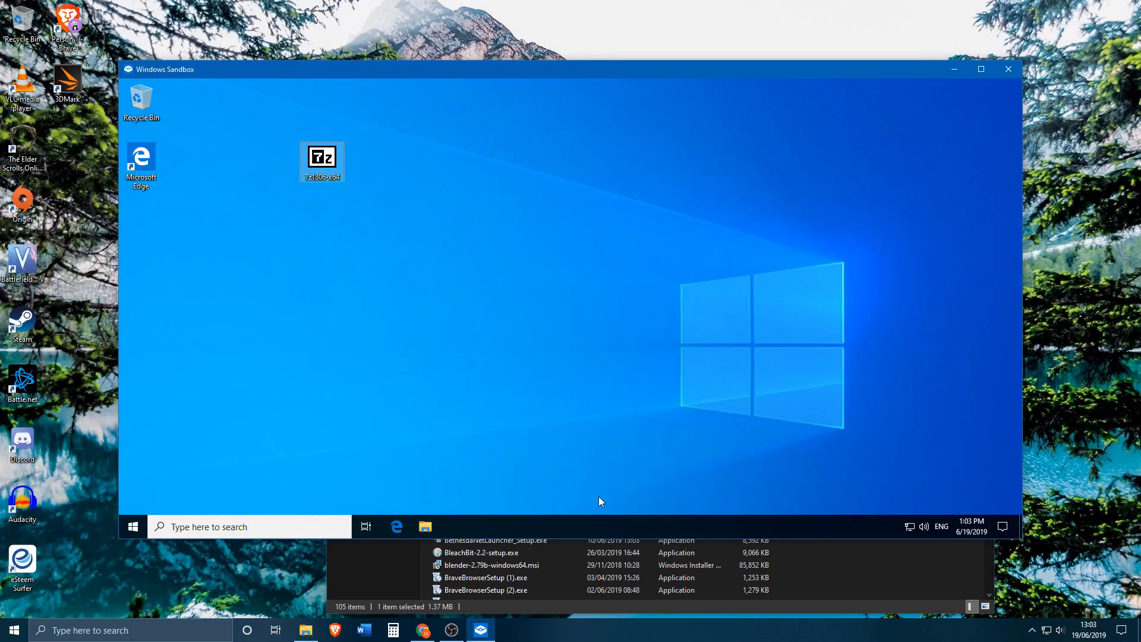
Step: Try to move 7z1900-x64 (2).exe directly out of the host's EXE folder, and return to the sandbox
click(386, 569)
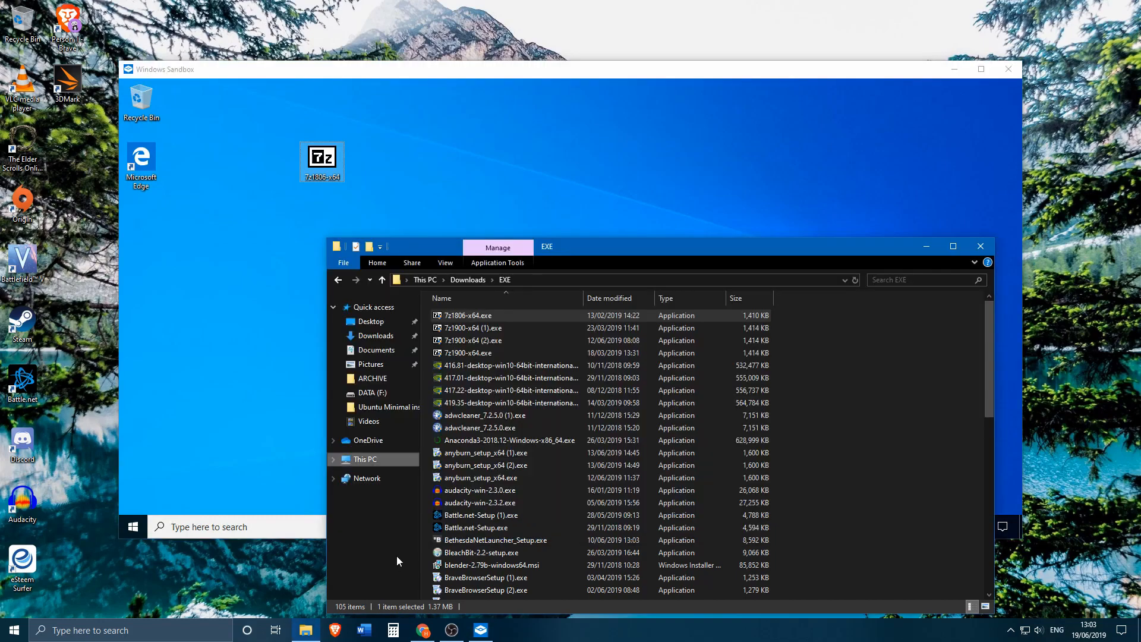
mouse_move(485, 341)
mouse_down()
mouse_move(419, 186)
mouse_move(485, 333)
mouse_up()
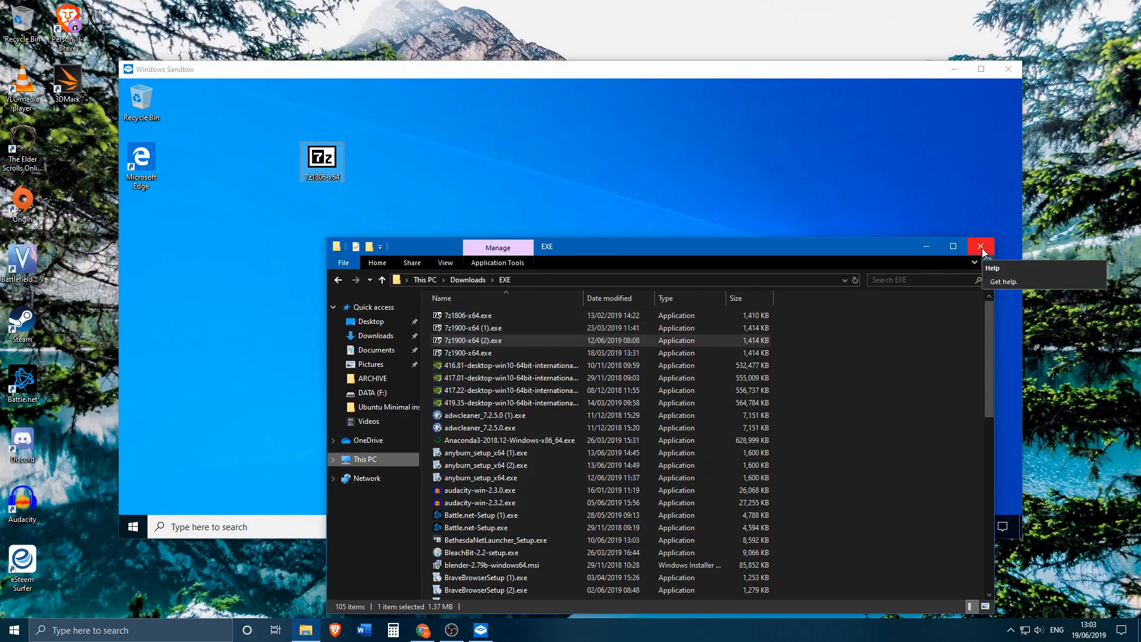
click(375, 162)
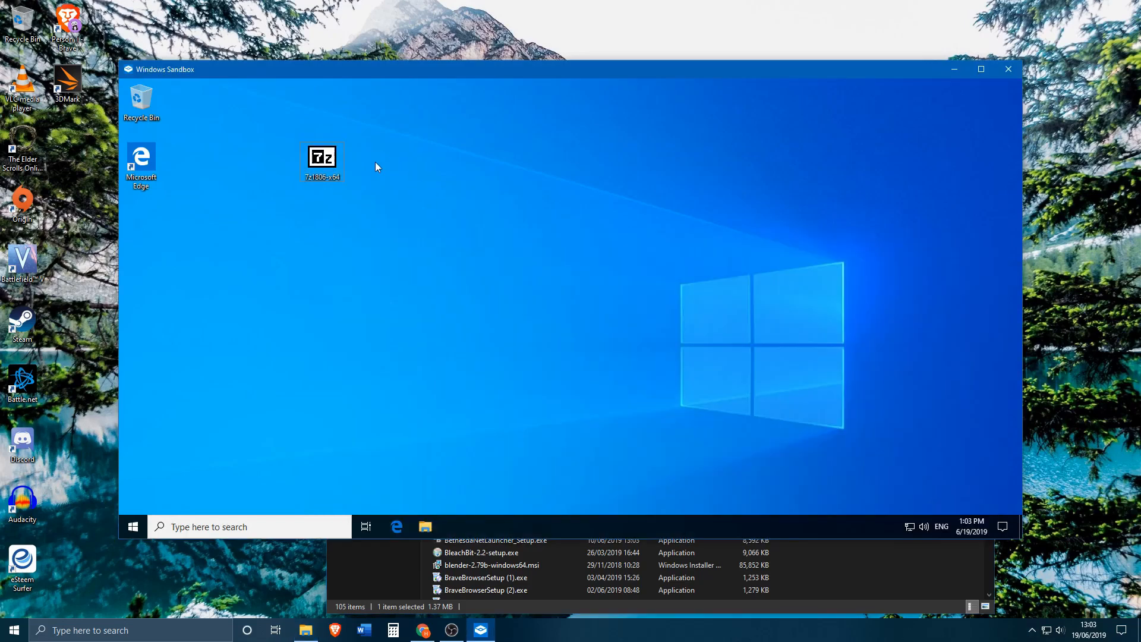
Step: Install 7-Zip 18.06 (x64) inside the sandbox to C:\Program Files\7-Zip\ and close the installer
click(319, 164)
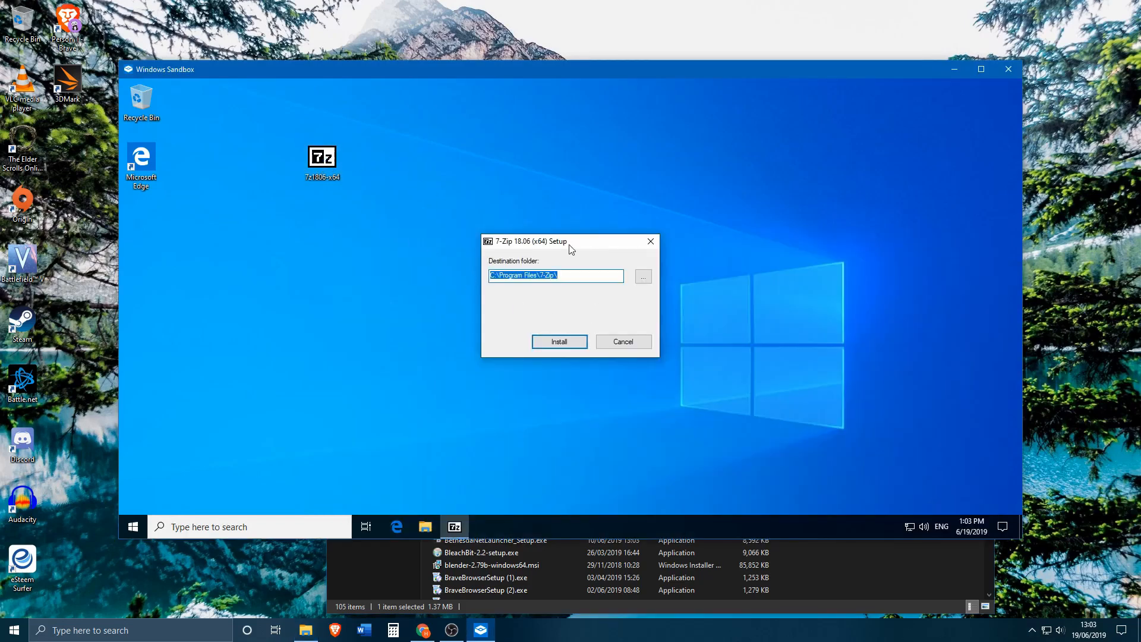
click(567, 340)
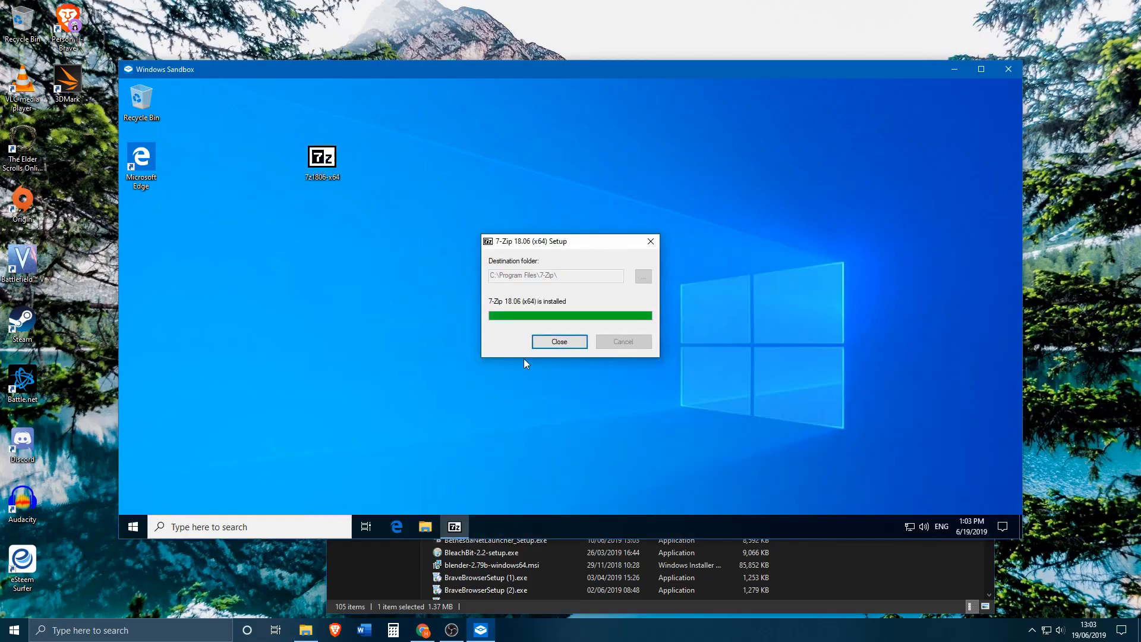
click(561, 341)
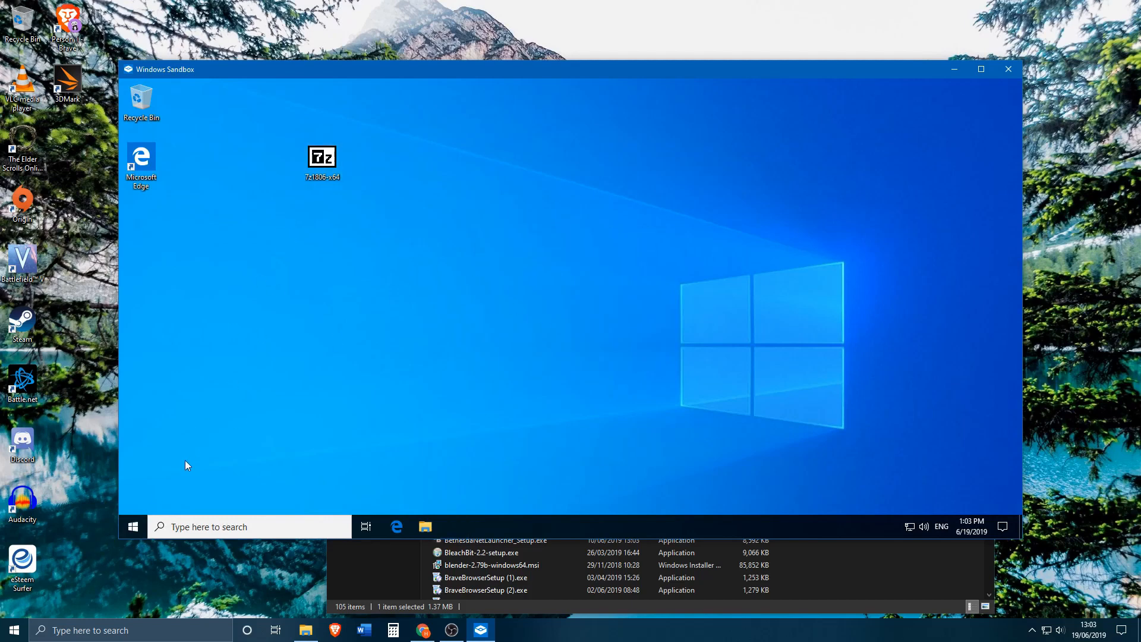
Step: Run 7-Zip File Manager inside the sandbox to check the installation, and close it again
click(133, 527)
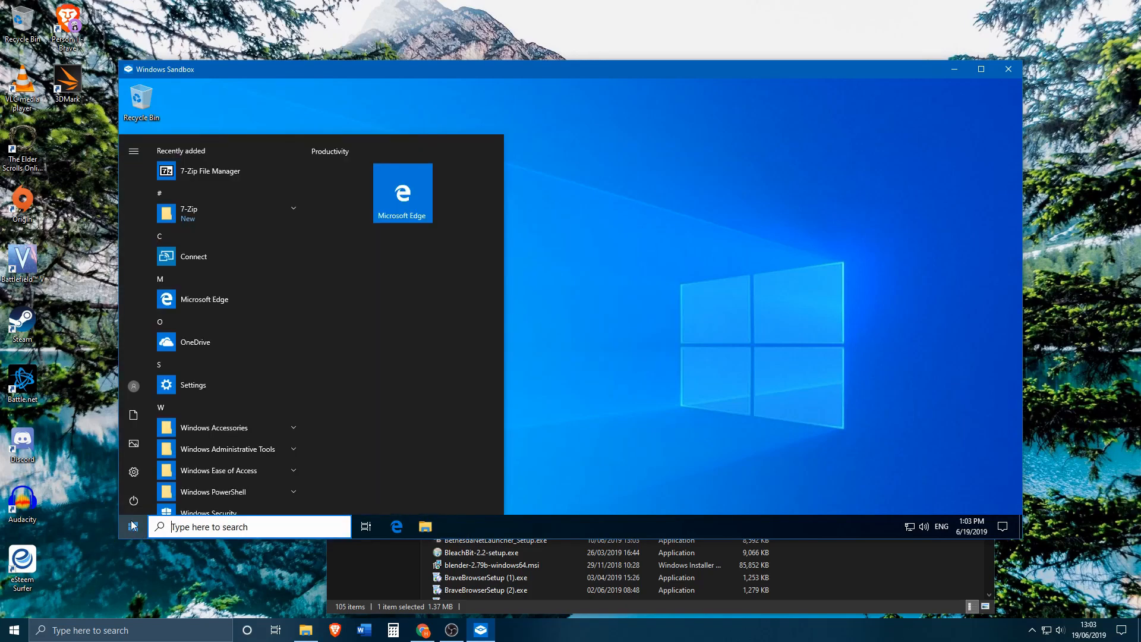
click(213, 170)
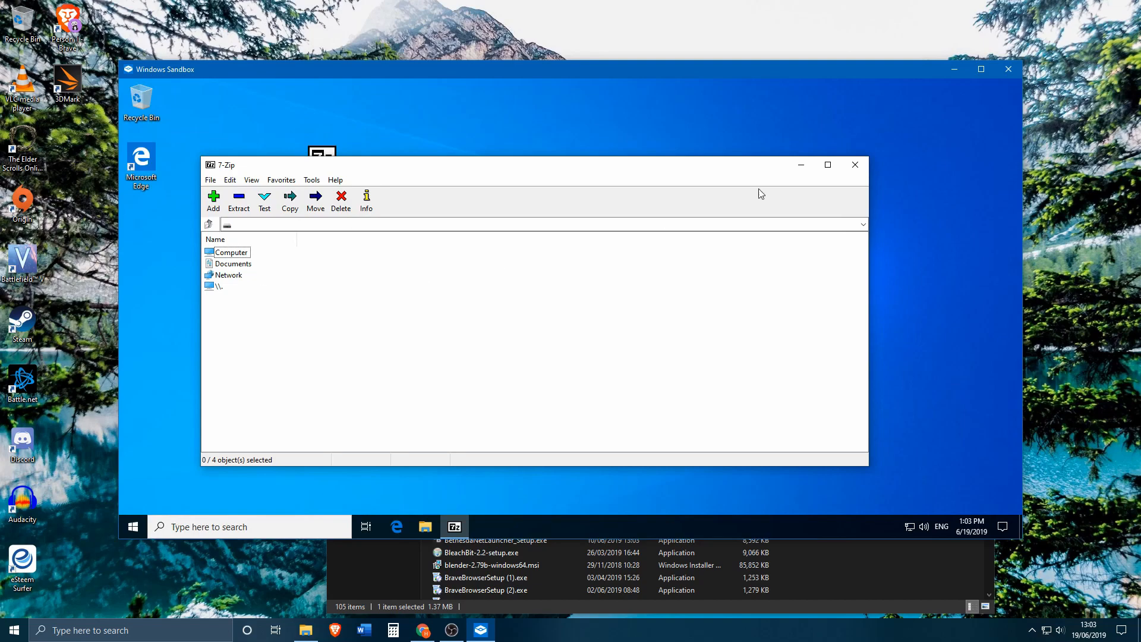
click(855, 165)
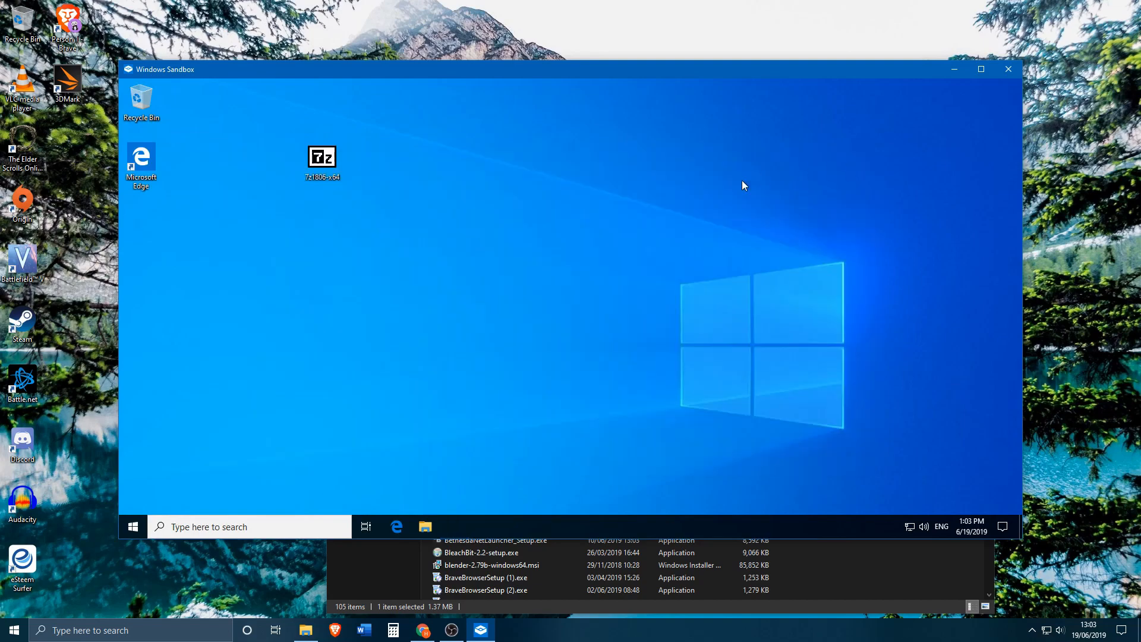
Step: Close the sandbox, discarding its contents, and launch a fresh Windows Sandbox session
click(1012, 66)
click(608, 357)
key(super)
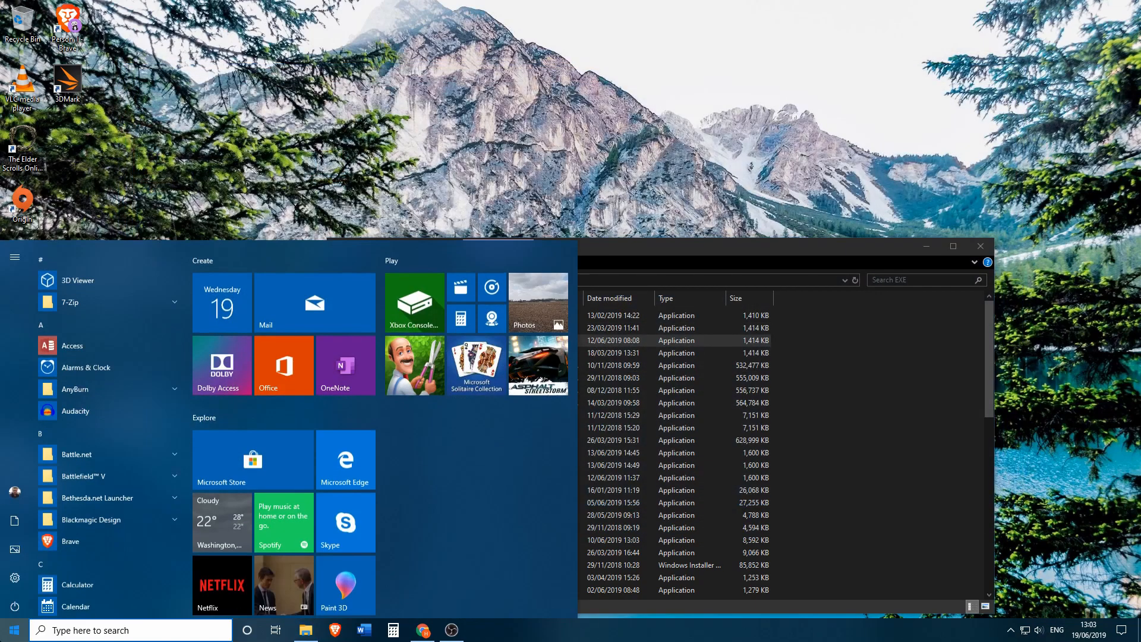
text(sand)
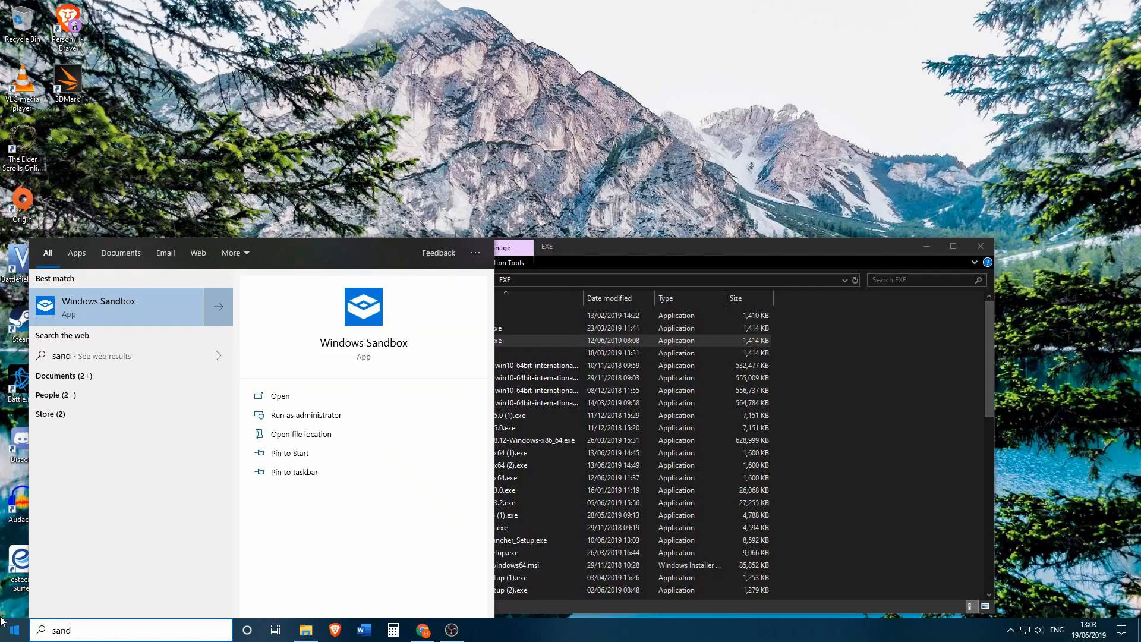
click(104, 306)
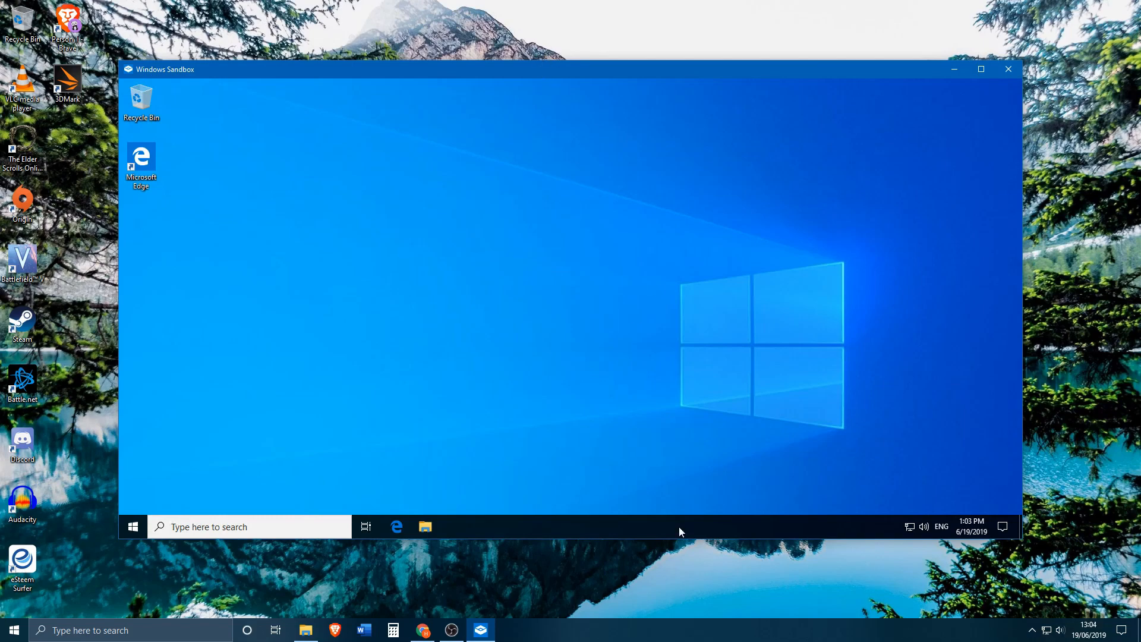
Step: Check the host's CPU virtualization status in Task Manager's performance details, and close Task Manager
right_click(629, 632)
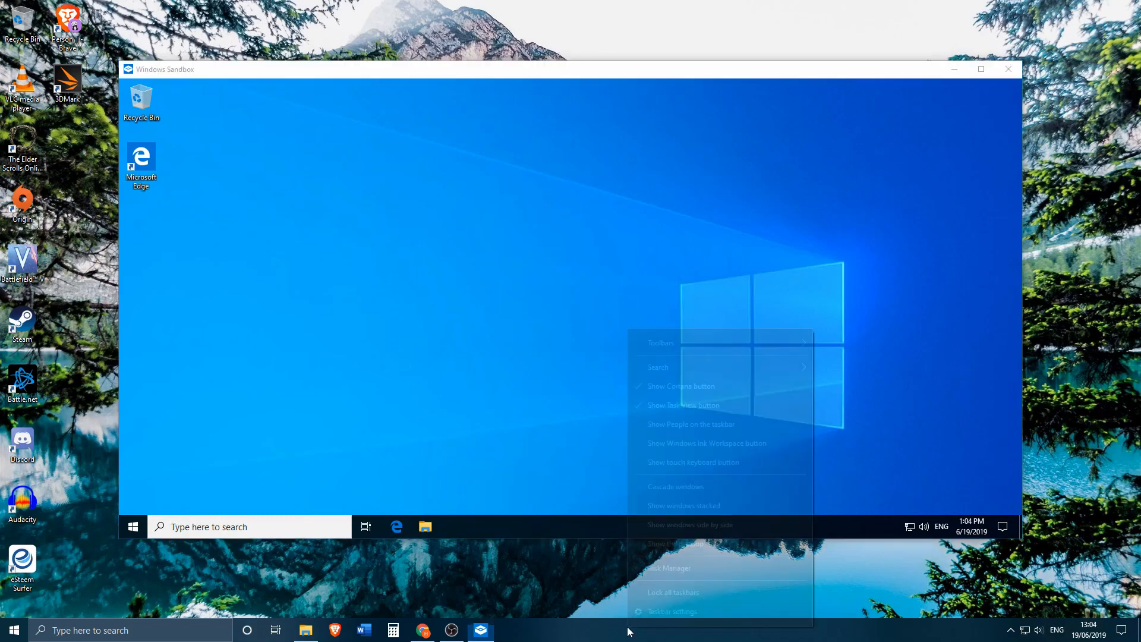
click(676, 568)
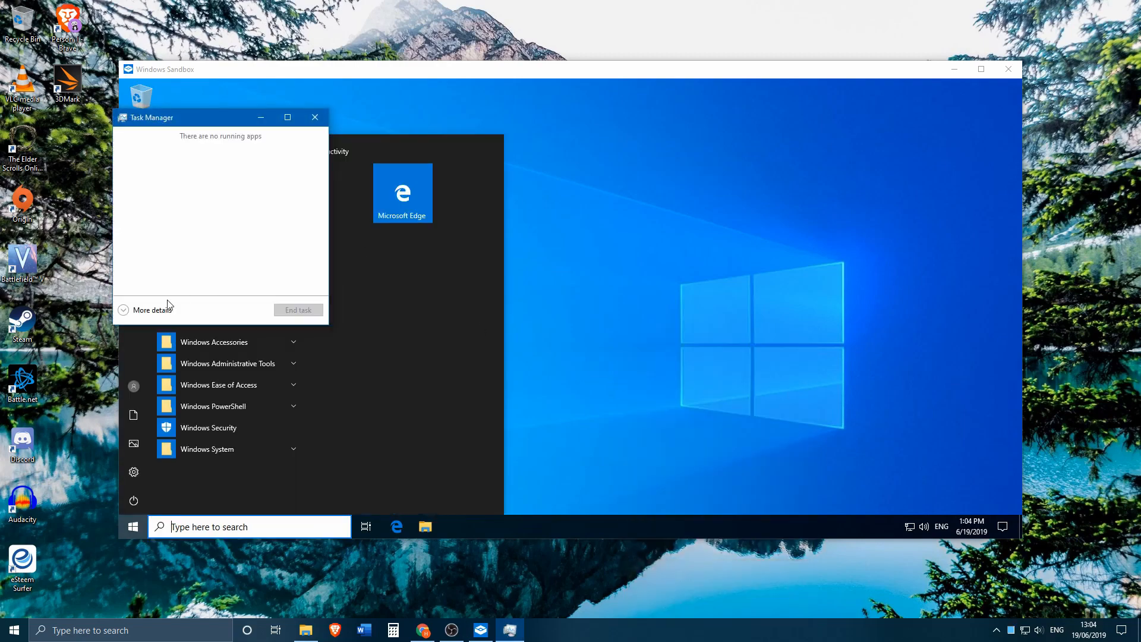
drag(275, 123, 321, 133)
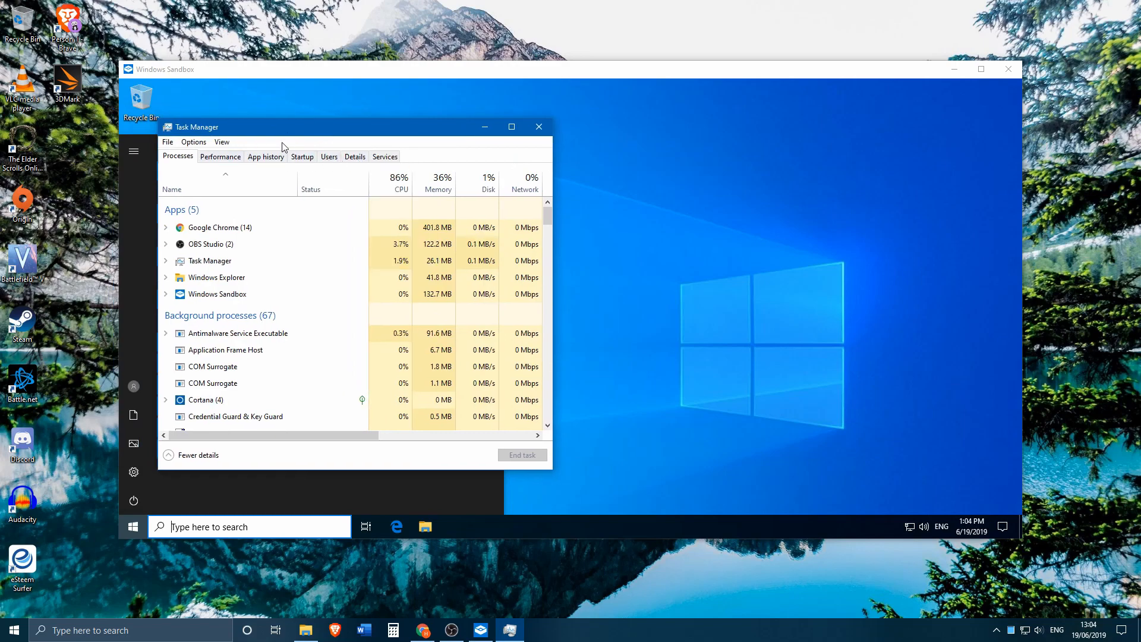
click(237, 158)
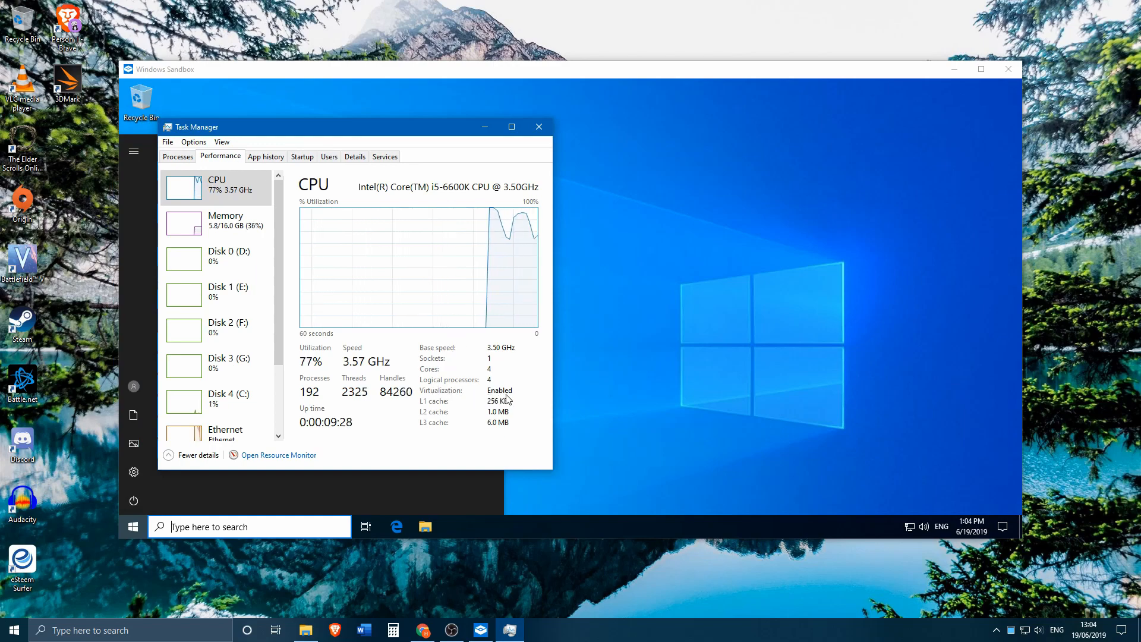
click(536, 129)
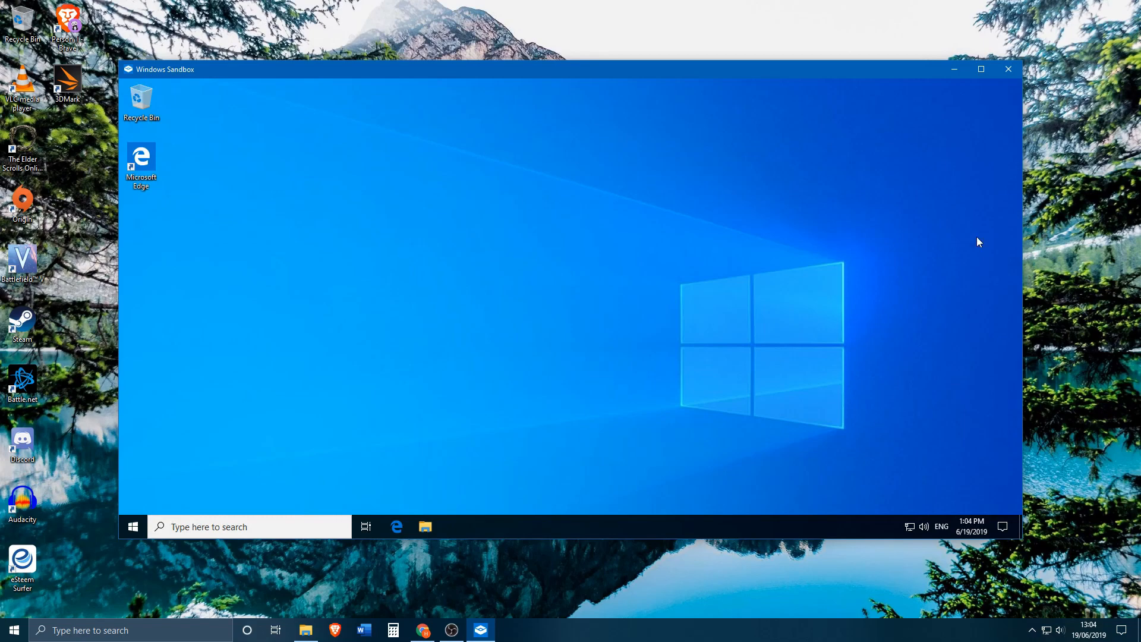
Step: Shut down the running Windows Sandbox session and accept the loss of its contents
click(1009, 69)
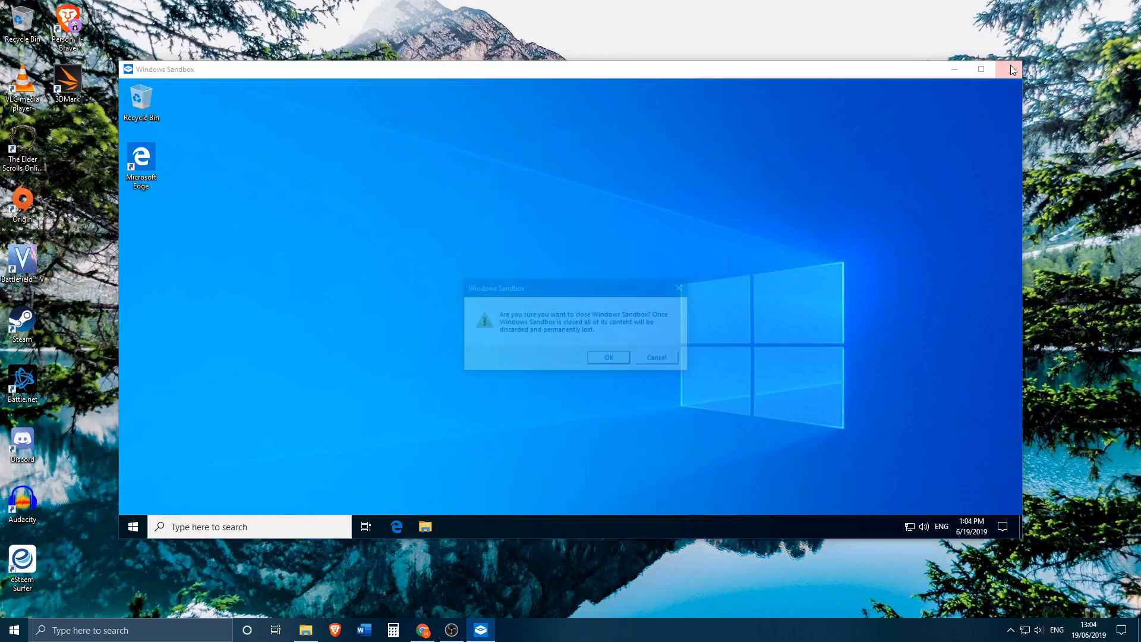
click(618, 363)
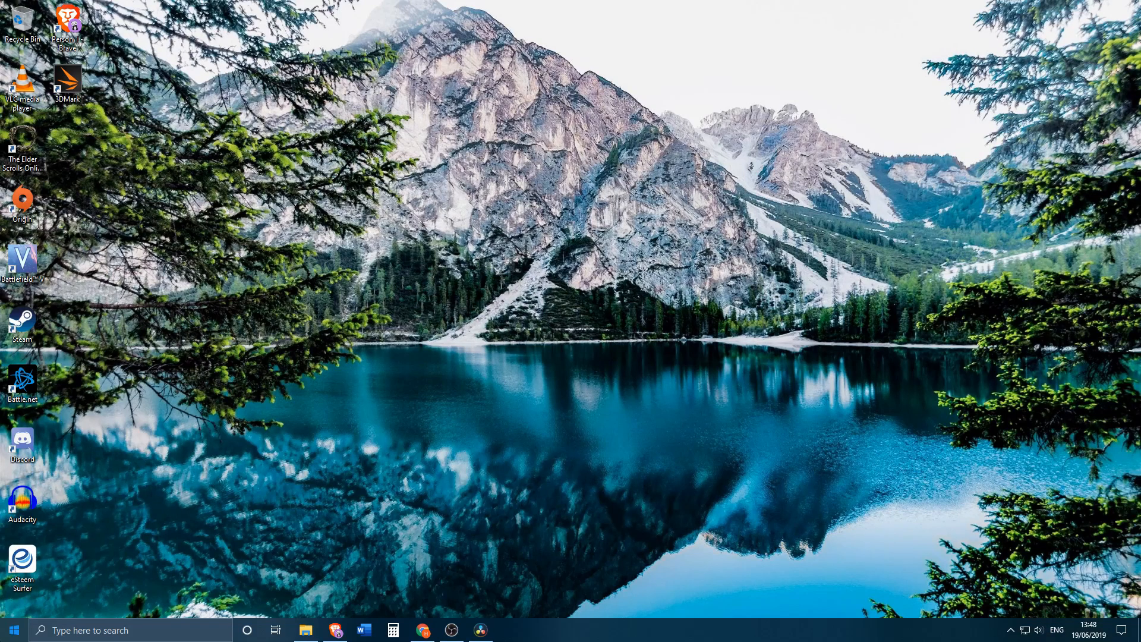
Step: Examine the Windows edition and activation details, view the product key change prompt without entering a key, and close Settings
right_click(14, 630)
click(44, 370)
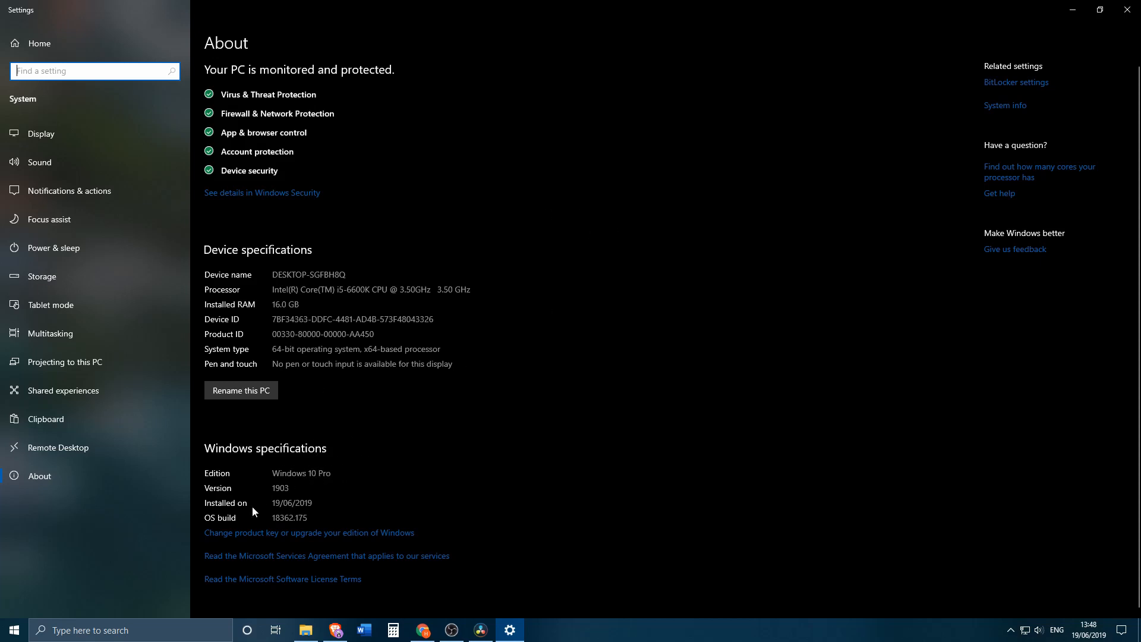
click(353, 535)
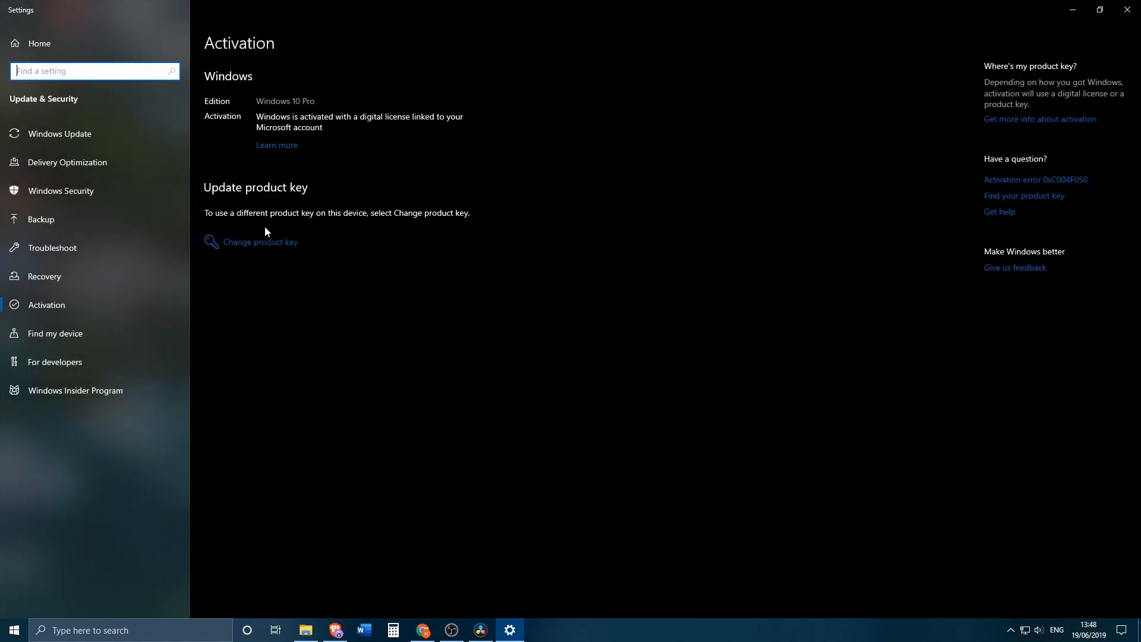
click(265, 243)
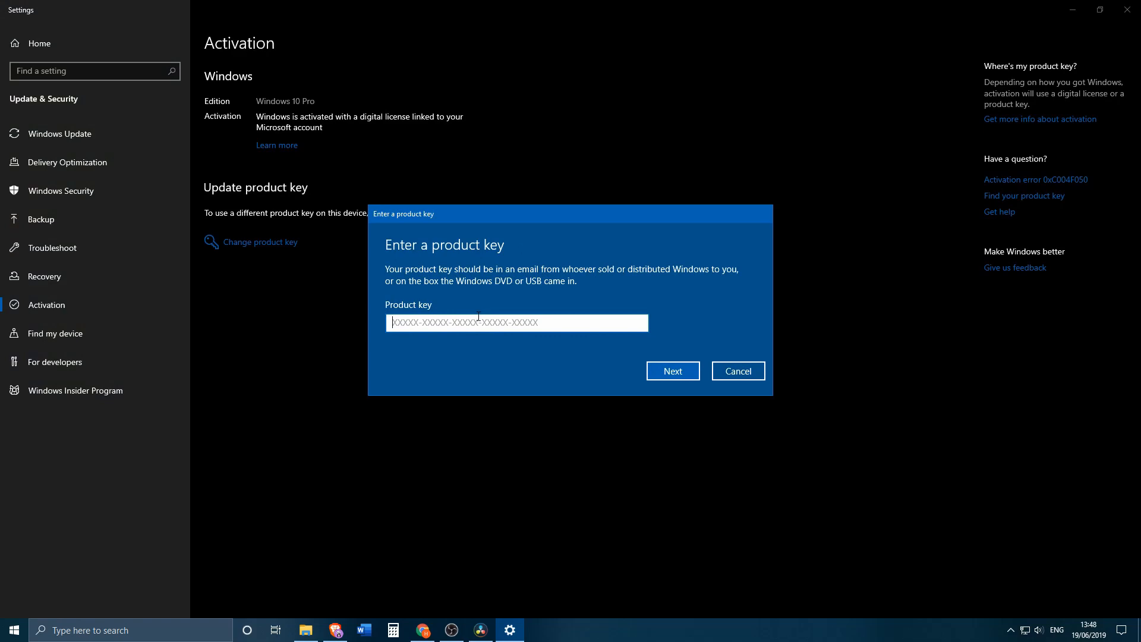
click(724, 377)
click(1129, 7)
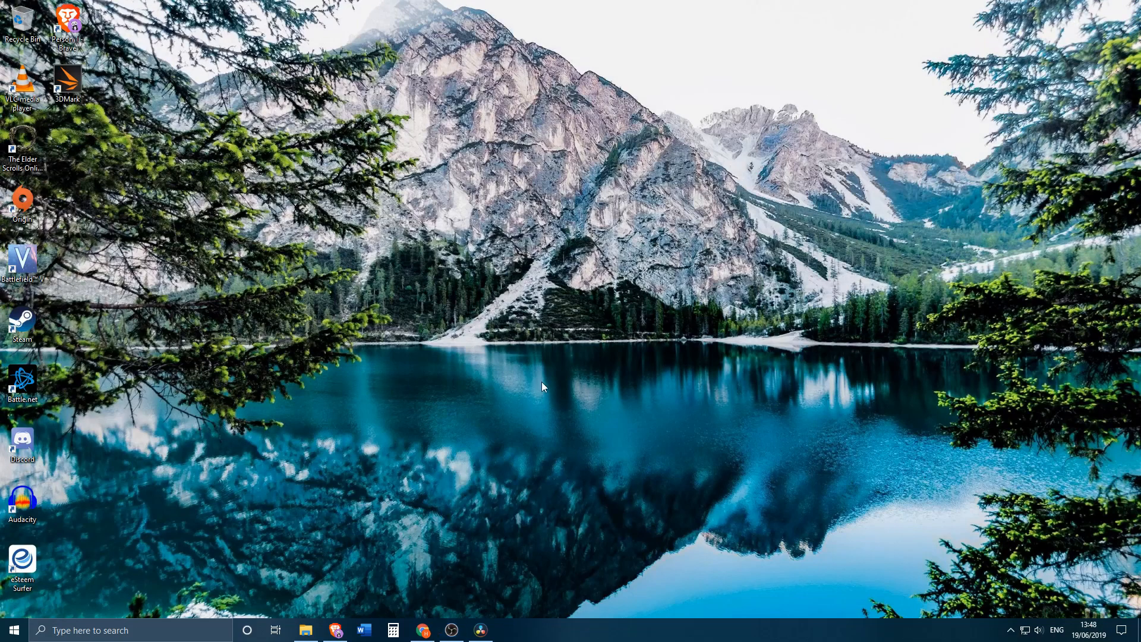